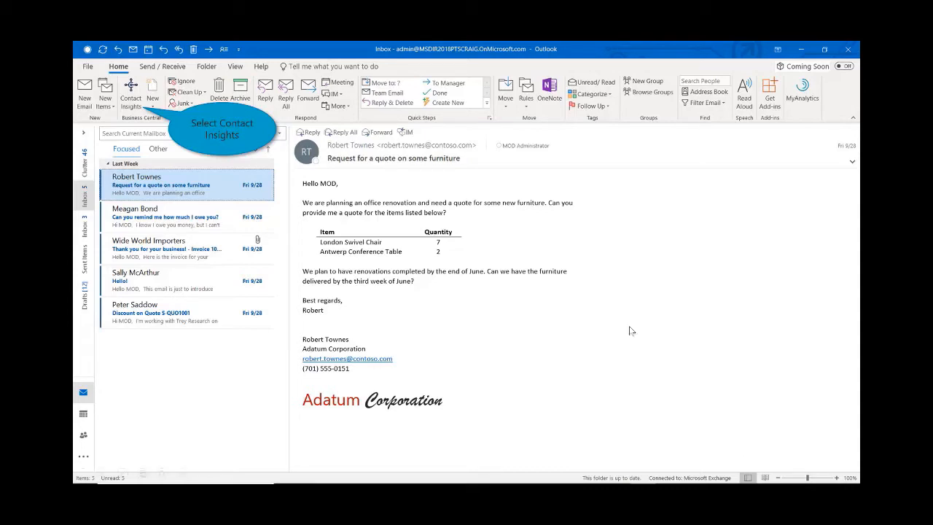
Open the Contact Insights for the furniture quote request's sender and review Adatum Corporation's most recent posted sales shipment, then return to the customer overview.
{"action": "left_click", "coordinate": [131, 85]}
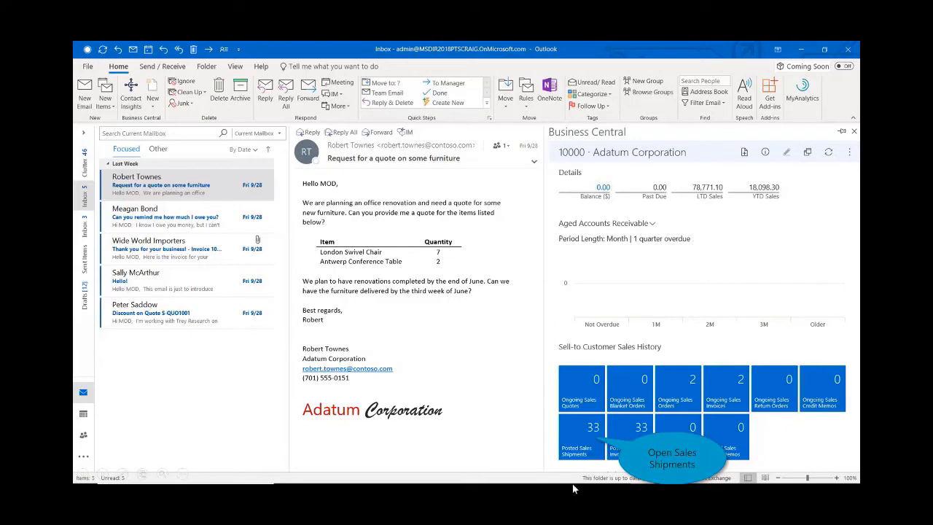
{"action": "left_click", "coordinate": [589, 441]}
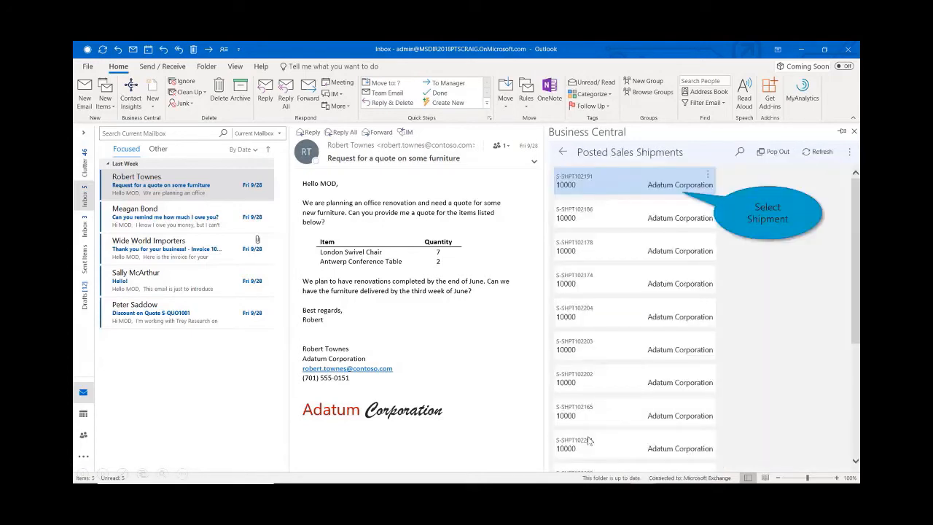
{"action": "left_click", "coordinate": [663, 187]}
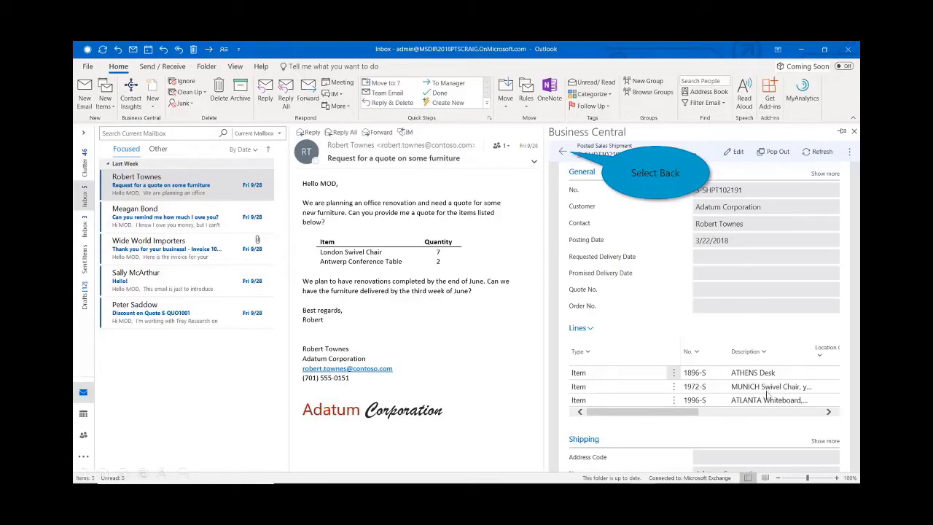
{"action": "left_click", "coordinate": [563, 154]}
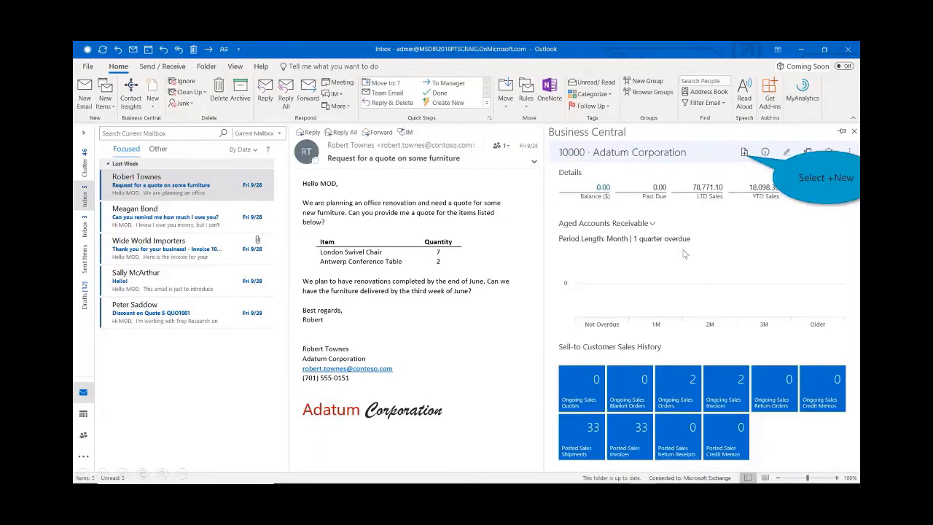
Create a sales quote for Adatum Corporation with the suggested lines: 7 LONDON Swivel Chair, blue and 2 ANTWERP Conference Table.
{"action": "left_click", "coordinate": [744, 152]}
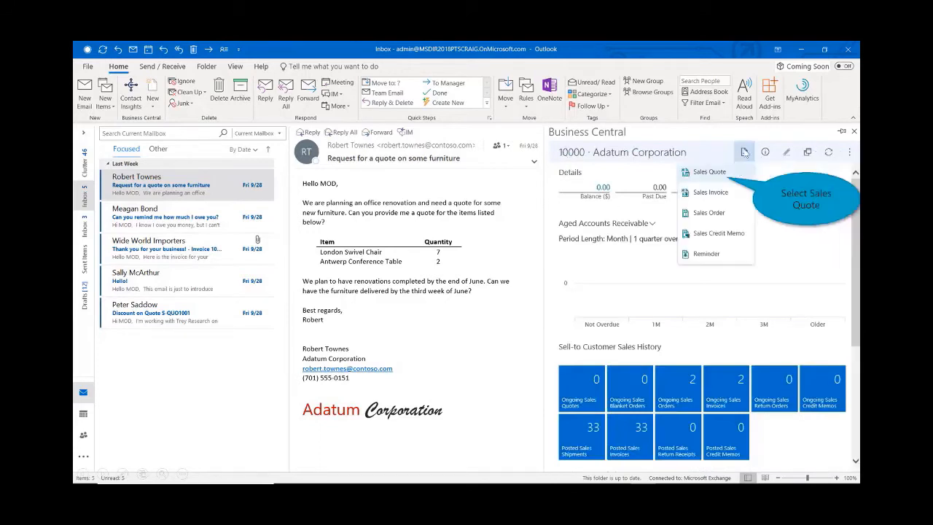
{"action": "left_click", "coordinate": [709, 172]}
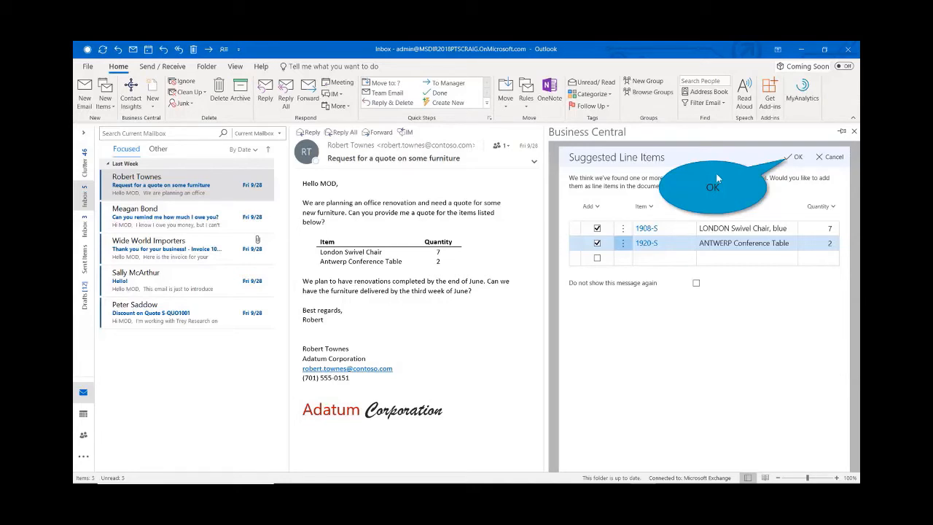
{"action": "left_click", "coordinate": [797, 158]}
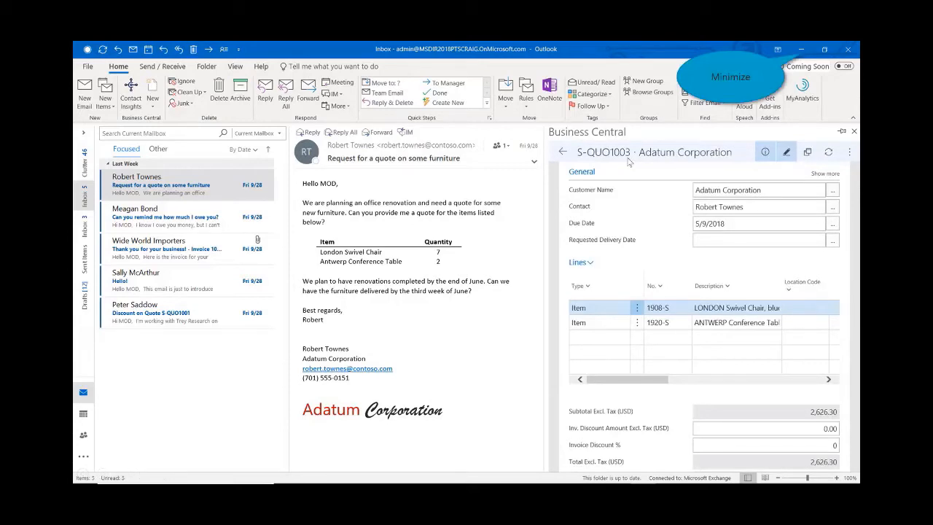
Switch to the Business Central web client and open Adatum Corporation's new sales quote from the ongoing sales quotes.
{"action": "left_click", "coordinate": [800, 51]}
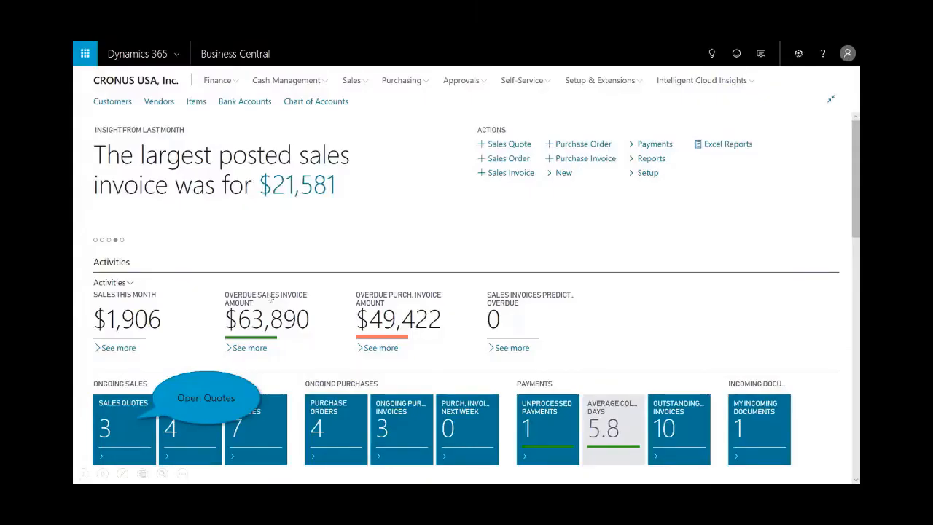
{"action": "left_click", "coordinate": [130, 423]}
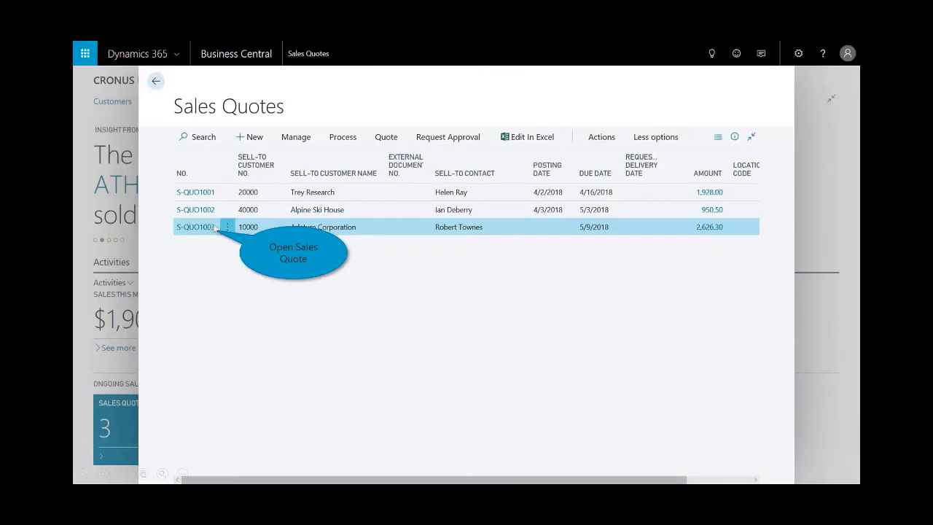
{"action": "left_click", "coordinate": [213, 228]}
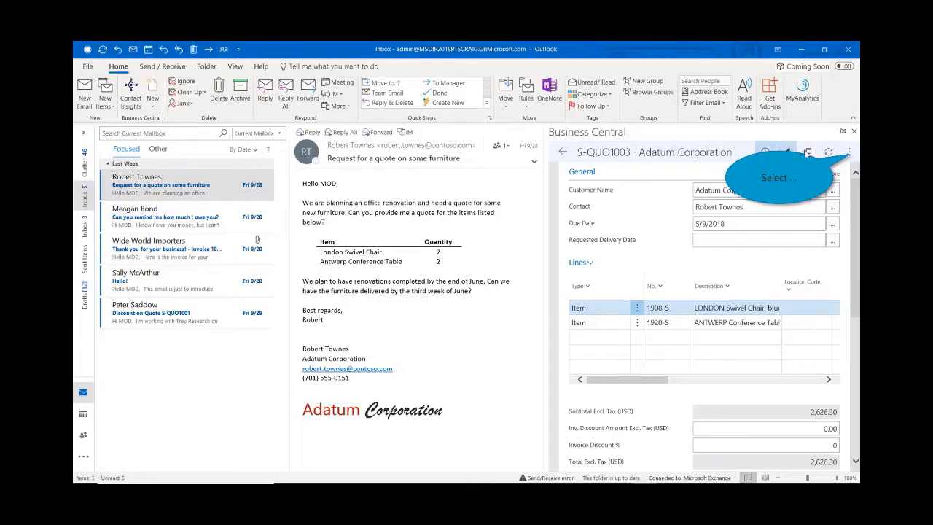
In Outlook, prepare the email reply with the Adatum Corporation sales quote attached as a PDF and open the attachment.
{"action": "left_click", "coordinate": [850, 152]}
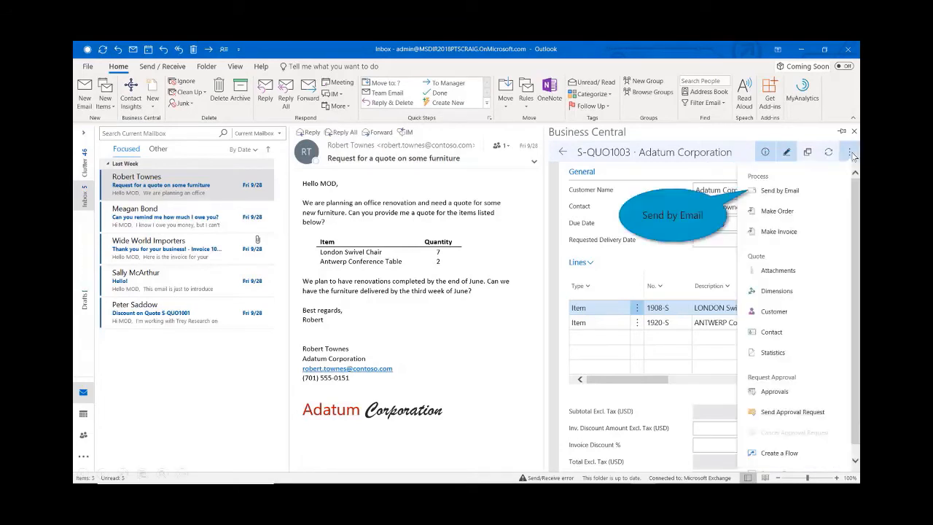
{"action": "left_click", "coordinate": [773, 194]}
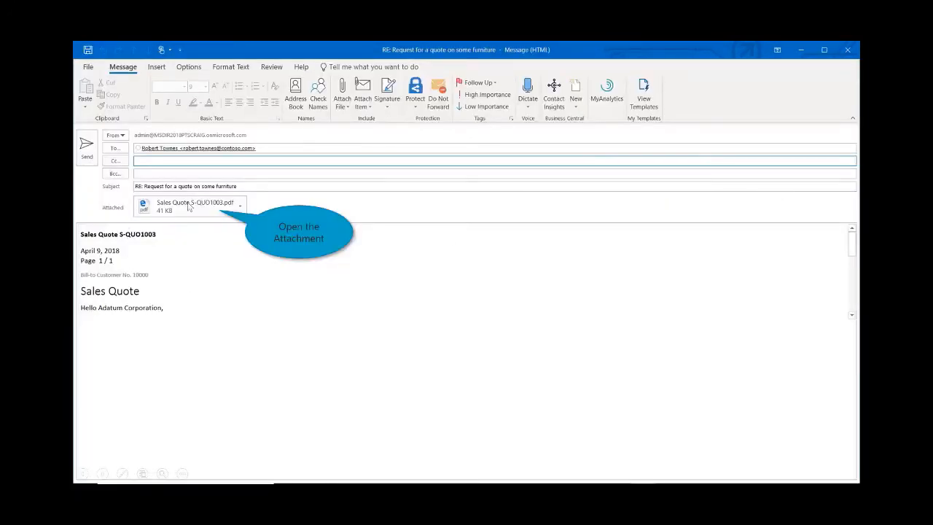
{"action": "double_click", "coordinate": [188, 206]}
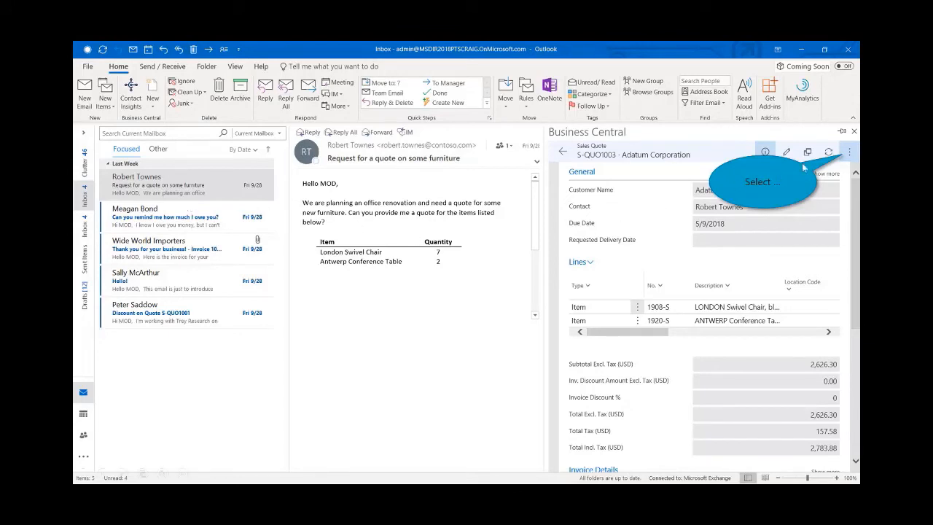
Convert the Adatum Corporation sales quote to a sales invoice.
{"action": "left_click", "coordinate": [846, 153]}
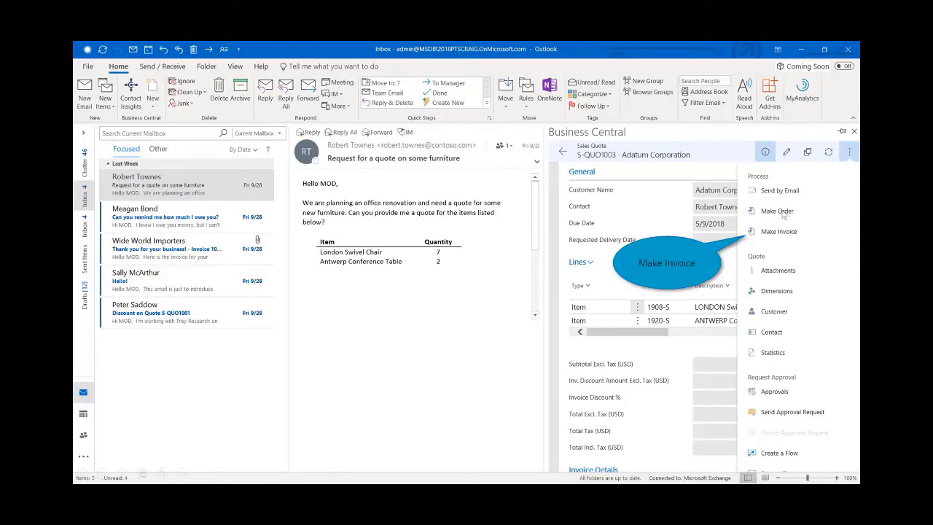
{"action": "left_click", "coordinate": [787, 234]}
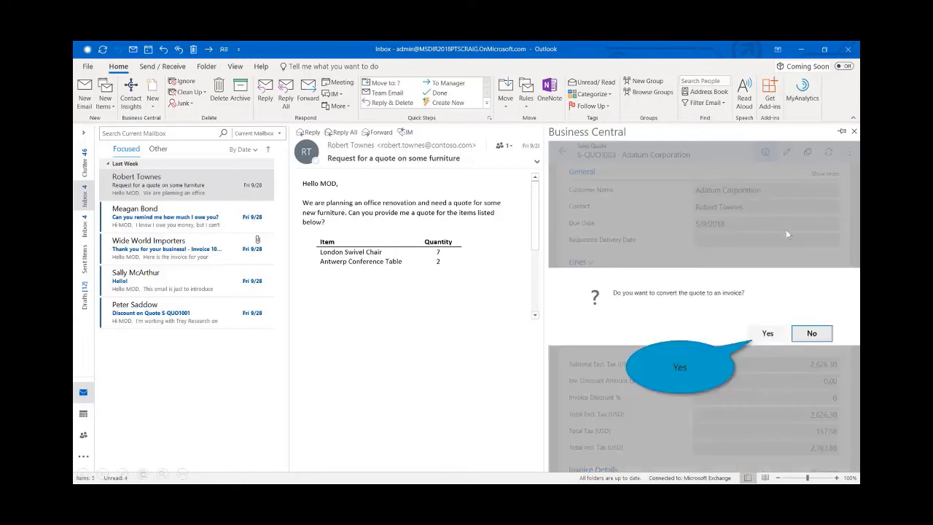
{"action": "left_click", "coordinate": [771, 337]}
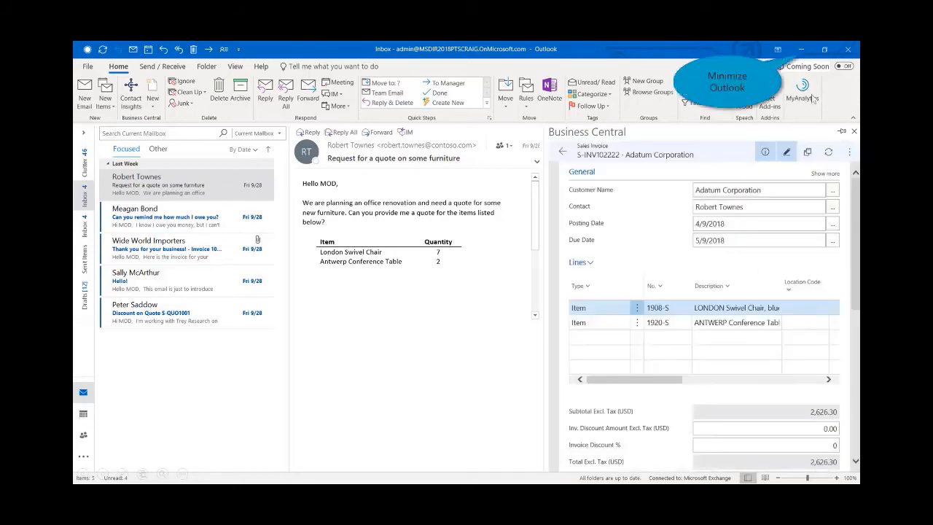
Switch to the Business Central web client and open Adatum Corporation's sales invoice dated 4/9/2018 from the sales invoices list.
{"action": "left_click", "coordinate": [801, 52]}
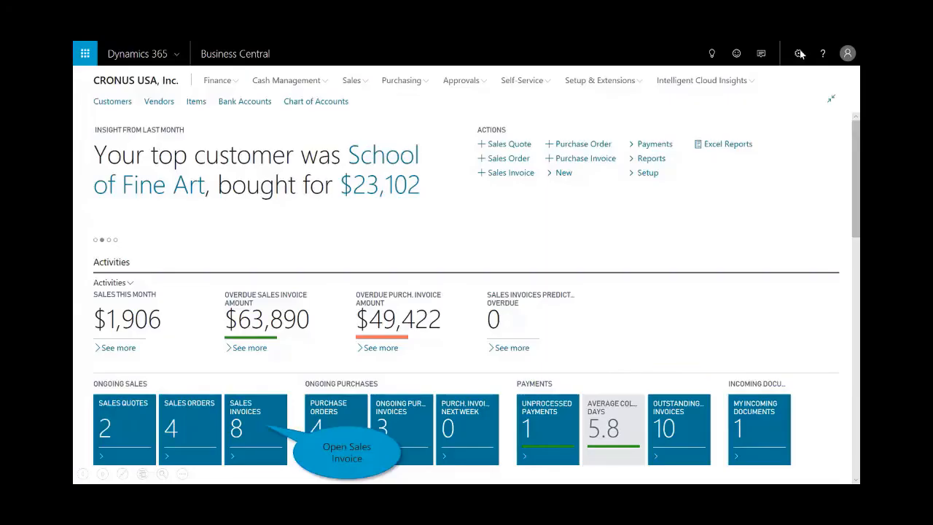
{"action": "left_click", "coordinate": [260, 425]}
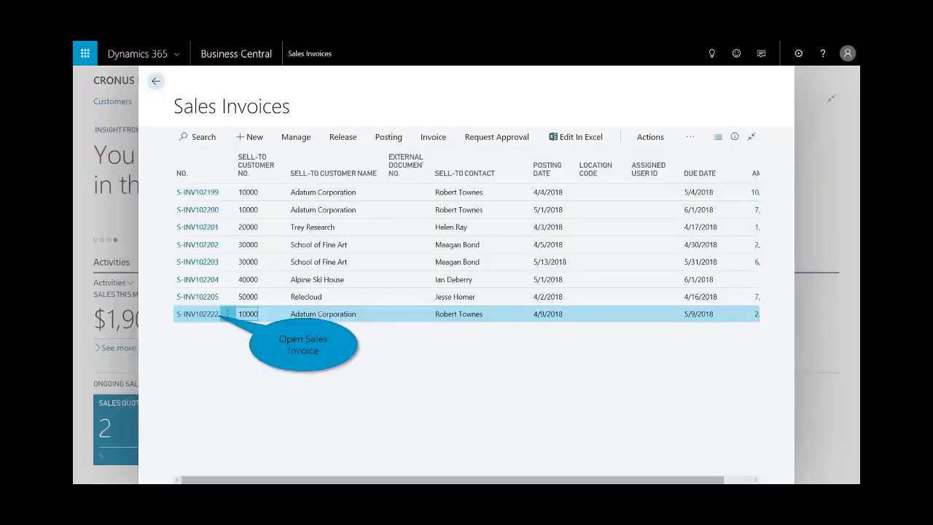
{"action": "left_click", "coordinate": [210, 319]}
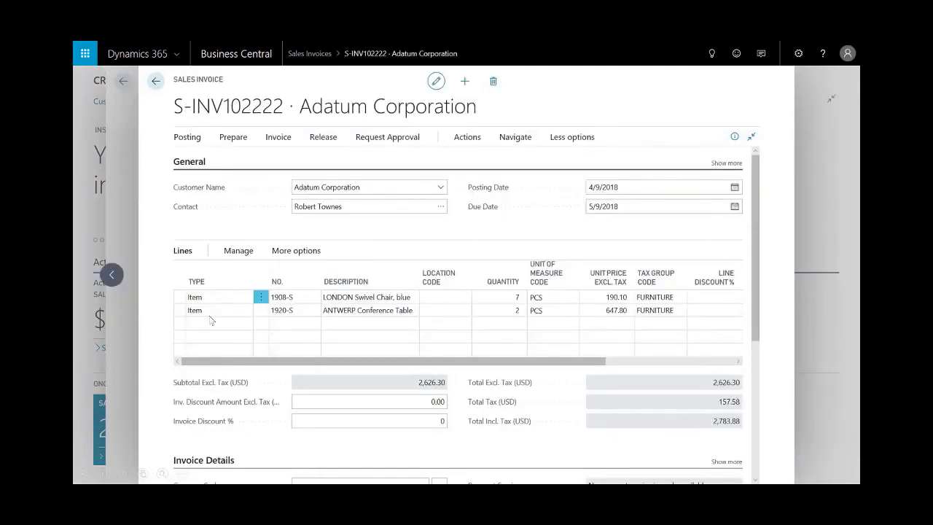
{"action": "left_click", "coordinate": [263, 114]}
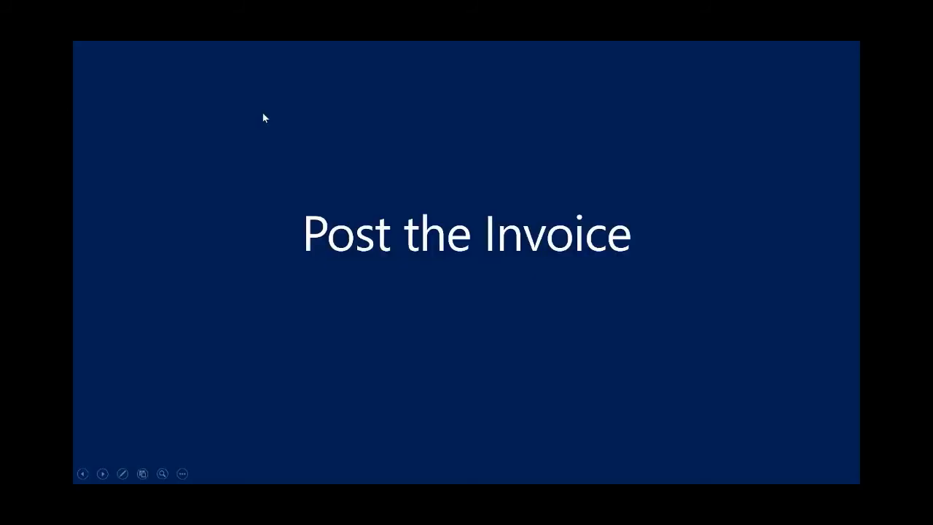
{"action": "left_click", "coordinate": [263, 115]}
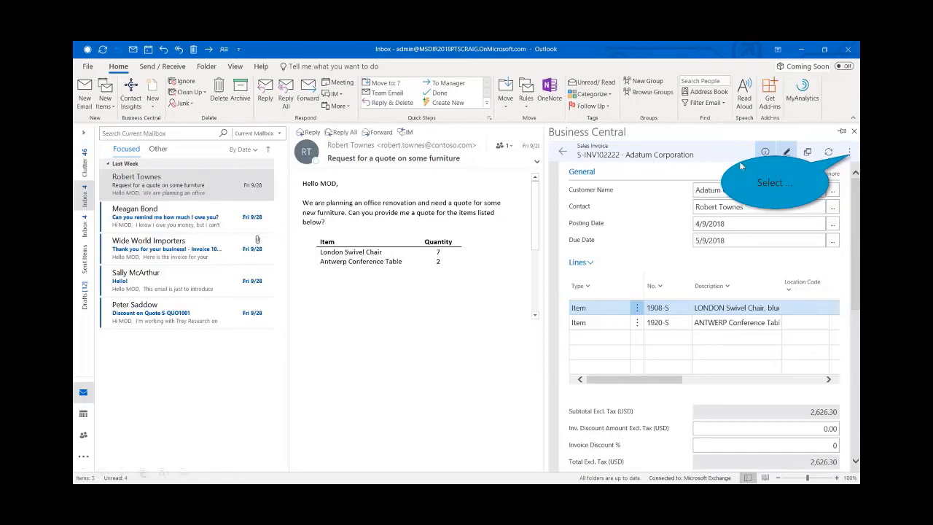
Post the Adatum Corporation sales invoice from the Business Central add-in in Outlook.
{"action": "left_click", "coordinate": [851, 151]}
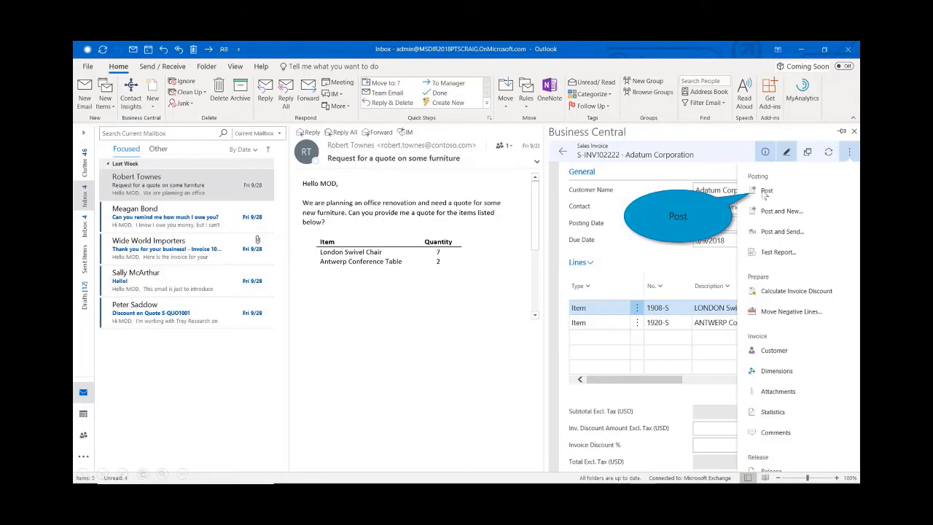
{"action": "left_click", "coordinate": [766, 191]}
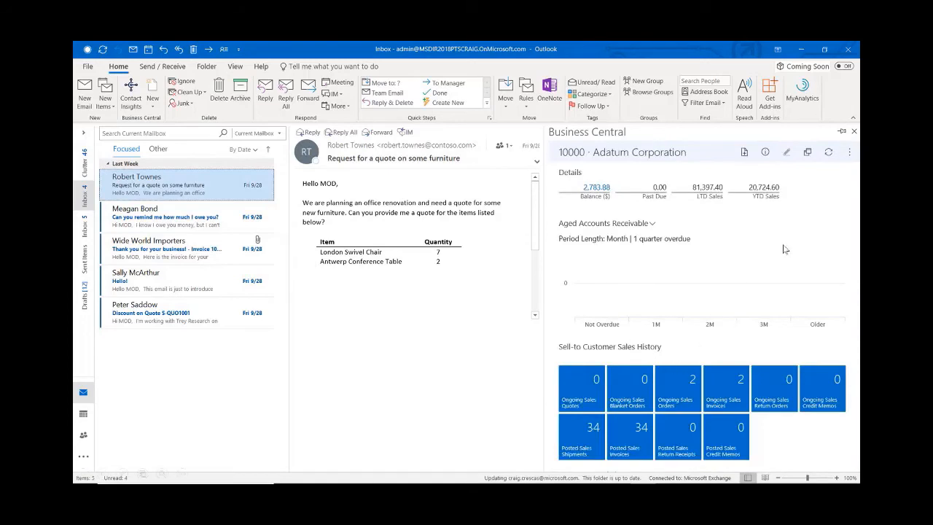
{"action": "left_click", "coordinate": [606, 187]}
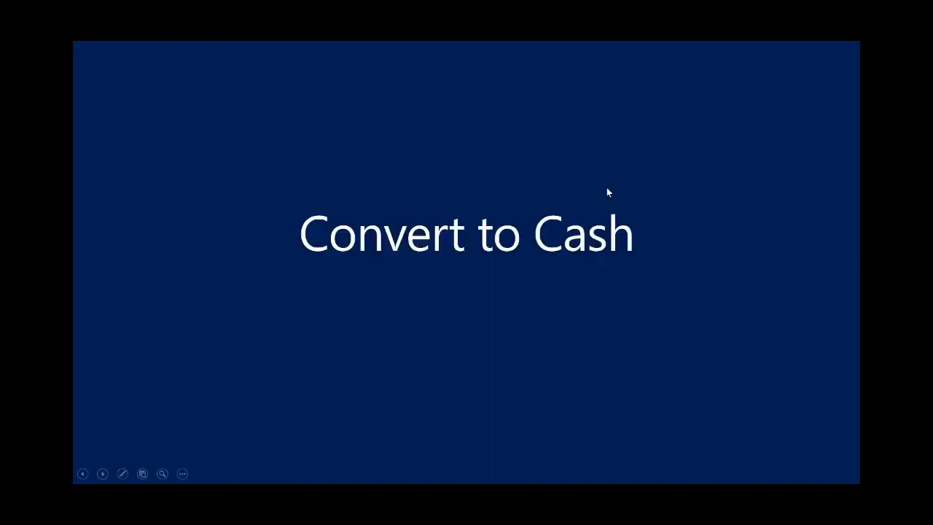
{"action": "left_click", "coordinate": [607, 188]}
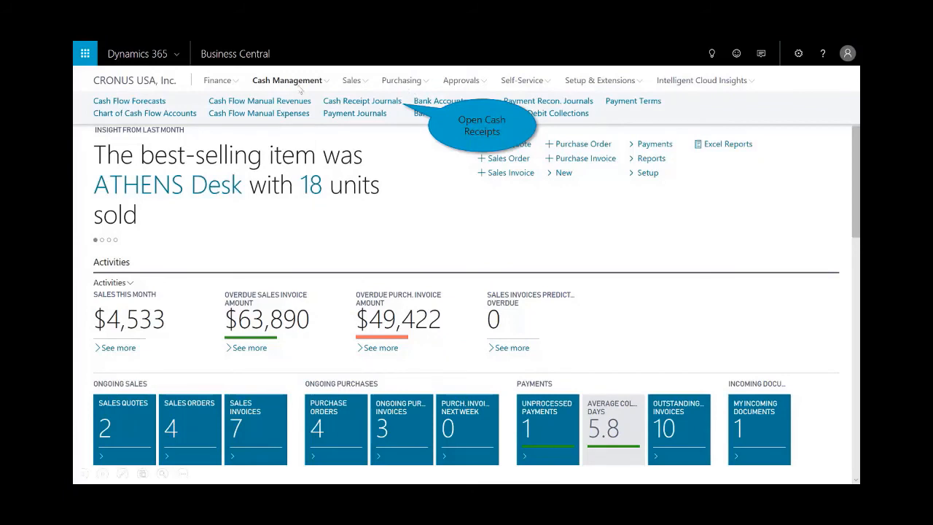
In the web client, open the GENERAL cash receipt journal and set Adatum Corporation's payment amount to -2,783.88, balanced against the CHECKING bank account.
{"action": "left_click", "coordinate": [403, 108]}
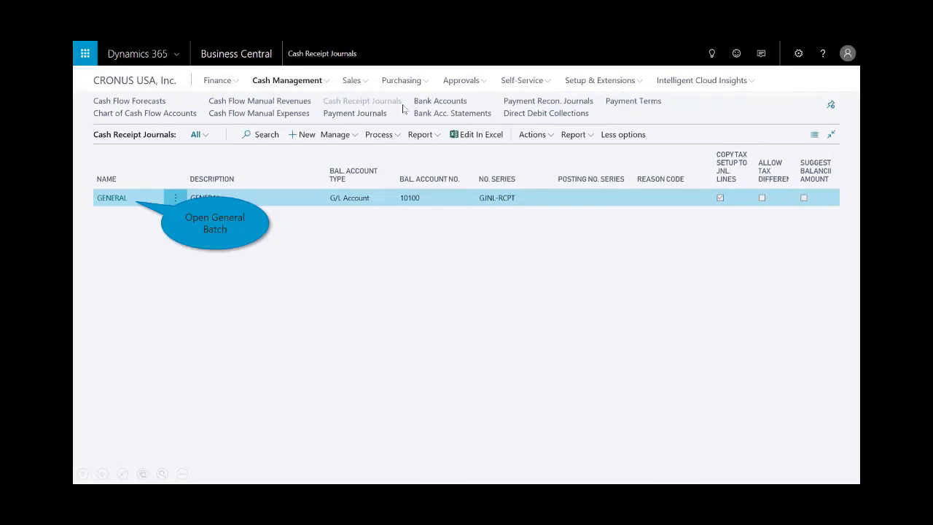
{"action": "left_click", "coordinate": [114, 203]}
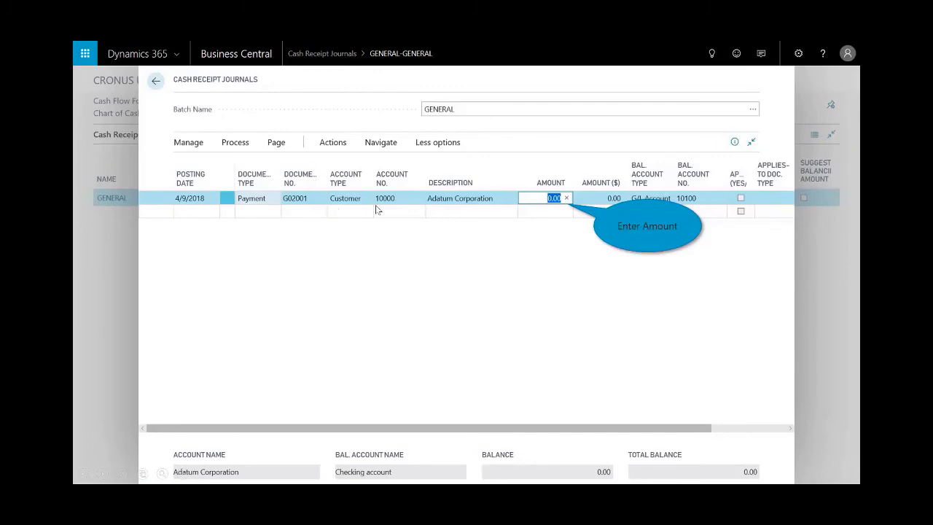
{"action": "left_click", "coordinate": [567, 204]}
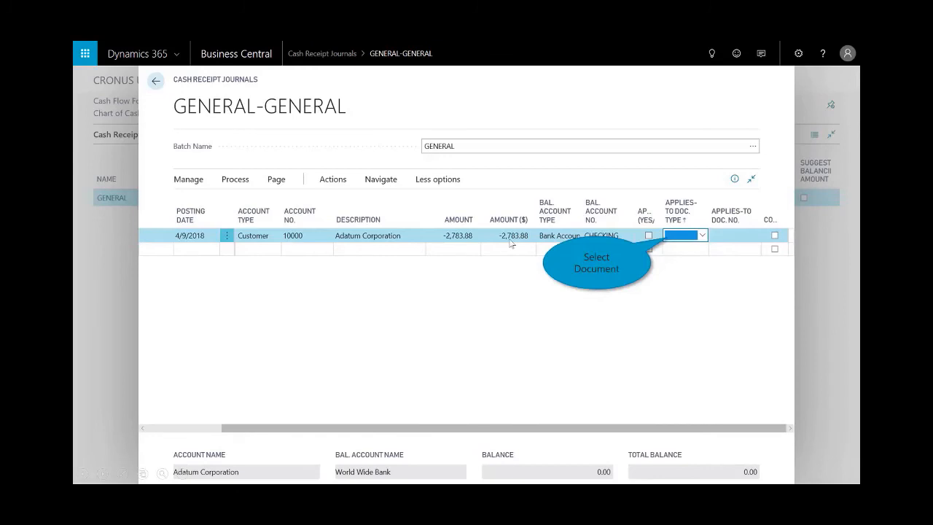
Set the payment's applies-to document type to Invoice and apply it to Adatum Corporation's posted invoice dated 4/9/2018.
{"action": "left_click", "coordinate": [705, 241]}
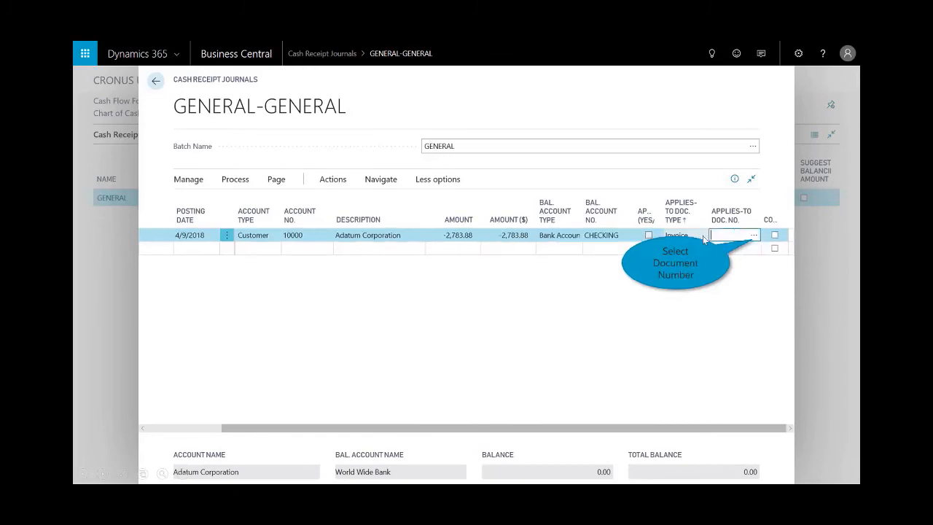
{"action": "left_click", "coordinate": [754, 235]}
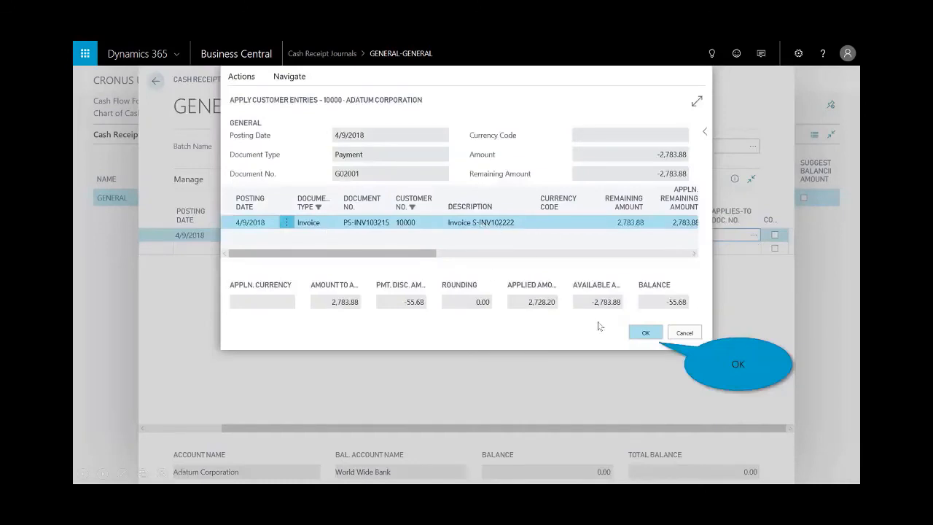
{"action": "left_click", "coordinate": [641, 334]}
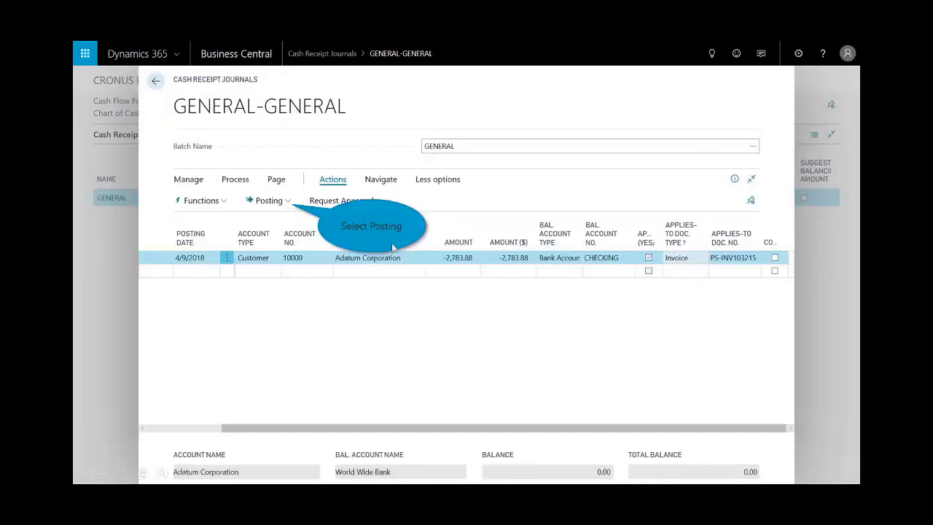
Preview the posting of the cash receipt journal, review its G/L entries, and close the preview.
{"action": "left_click", "coordinate": [276, 207]}
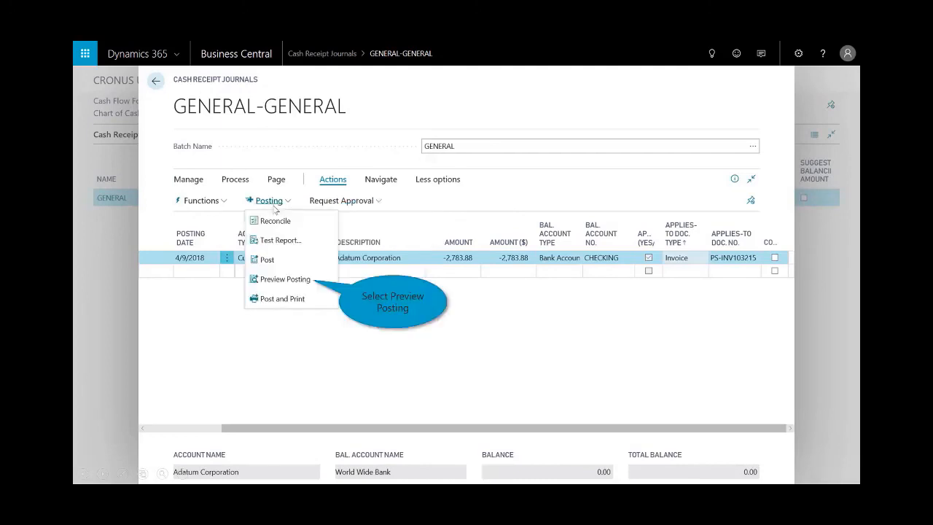
{"action": "left_click", "coordinate": [283, 283]}
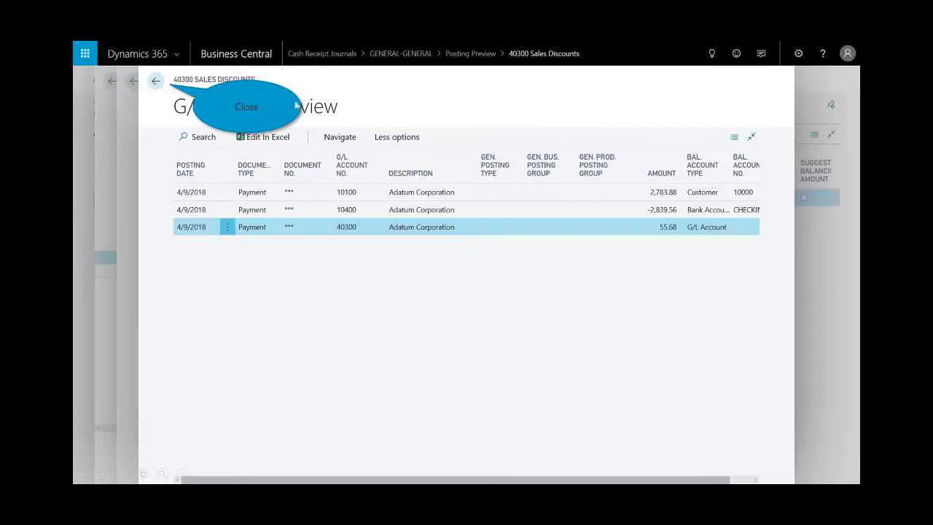
{"action": "left_click", "coordinate": [156, 81]}
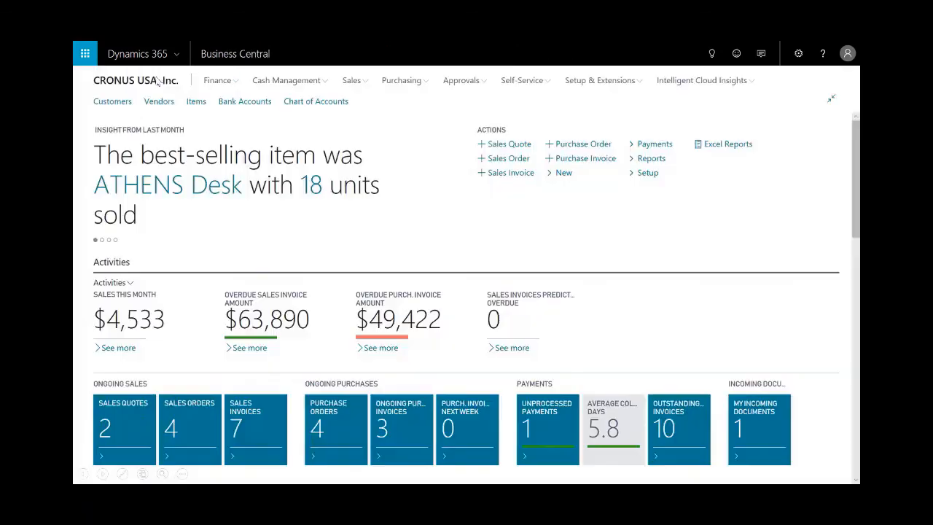